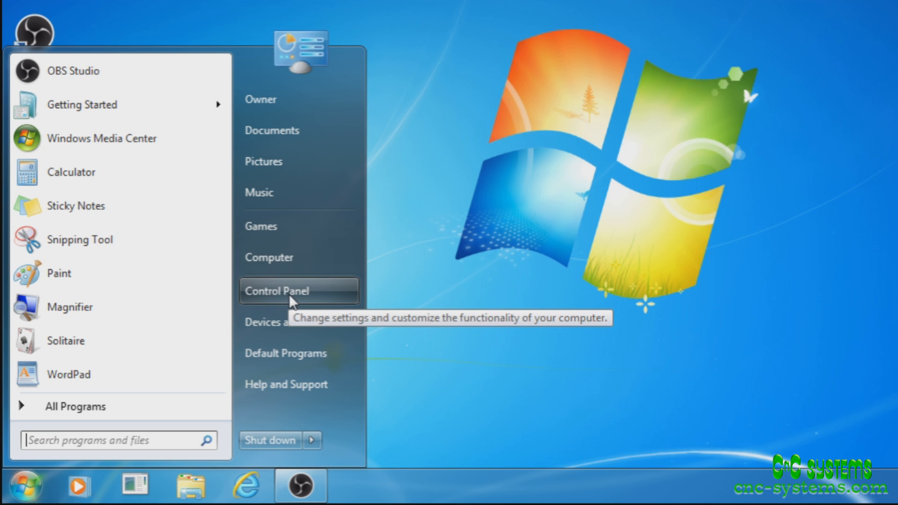
Step: View the System Protection settings from the System page of Control Panel in Windows 7 and close the System Properties dialog
left_click(291, 292)
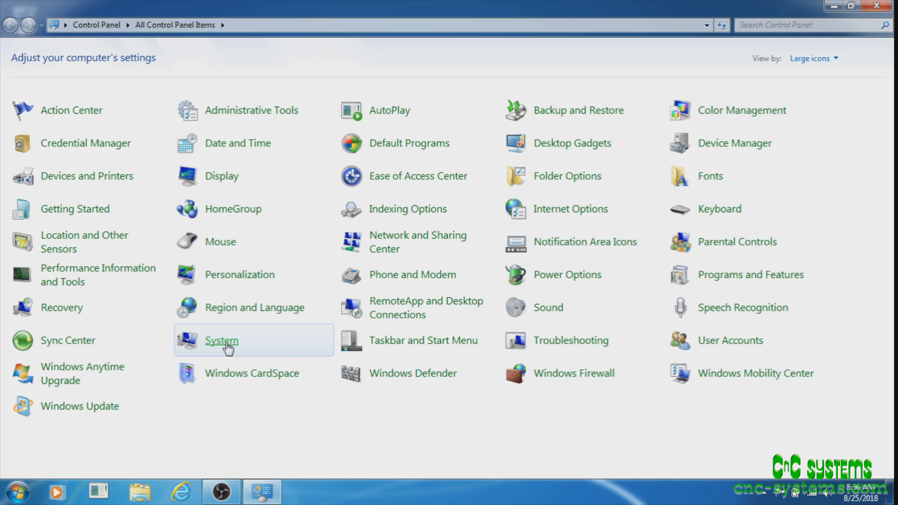
left_click(226, 344)
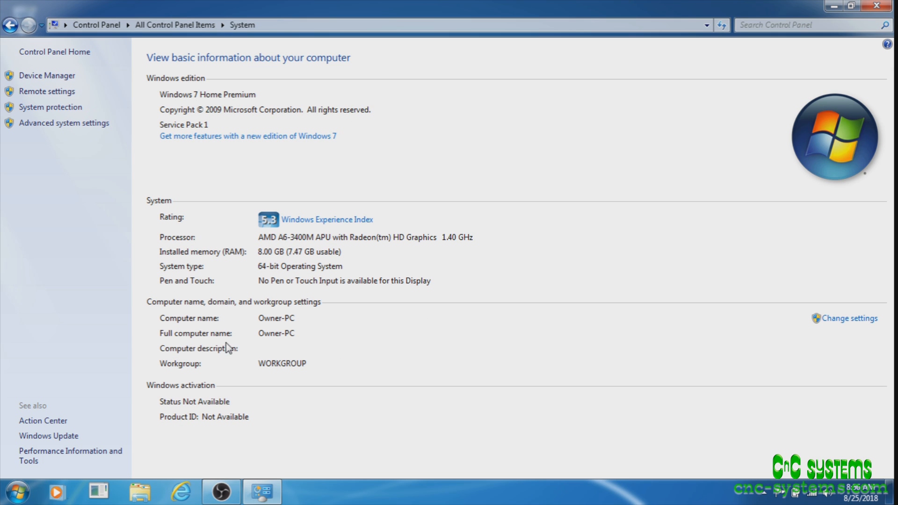
left_click(48, 111)
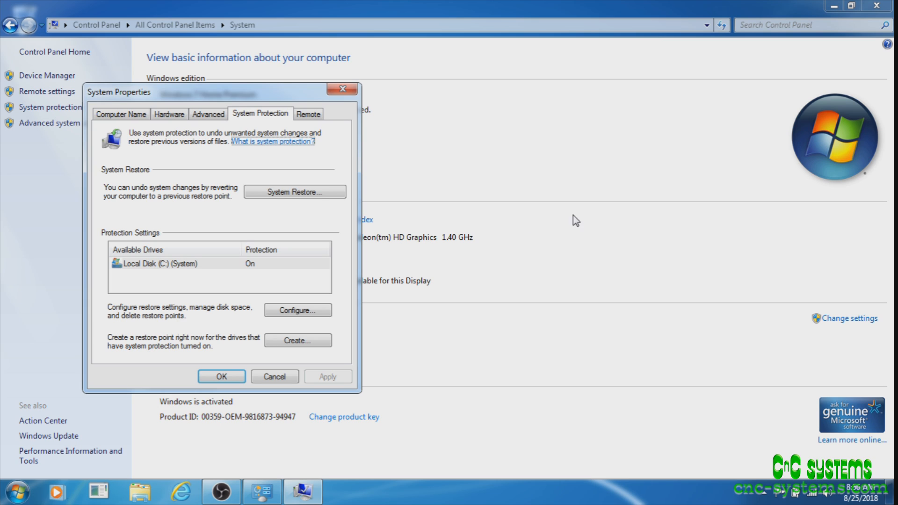
left_click(343, 91)
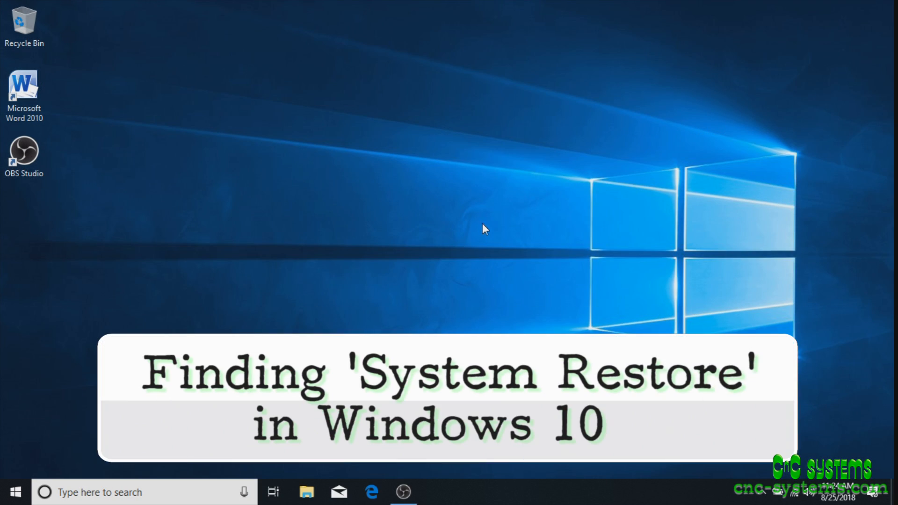
Step: Open Control Panel from the Windows System folder in the list of installed Windows 10 programs
left_click(14, 494)
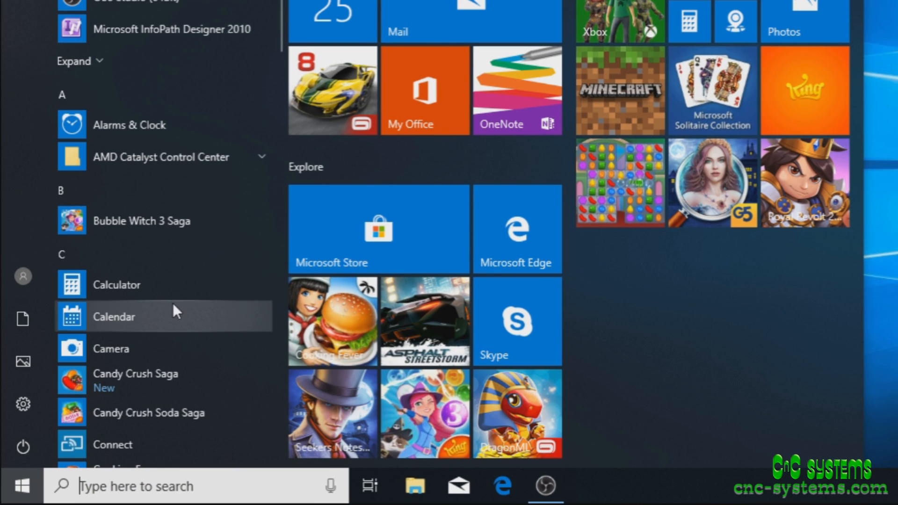
scroll(189, 313, "down", 10)
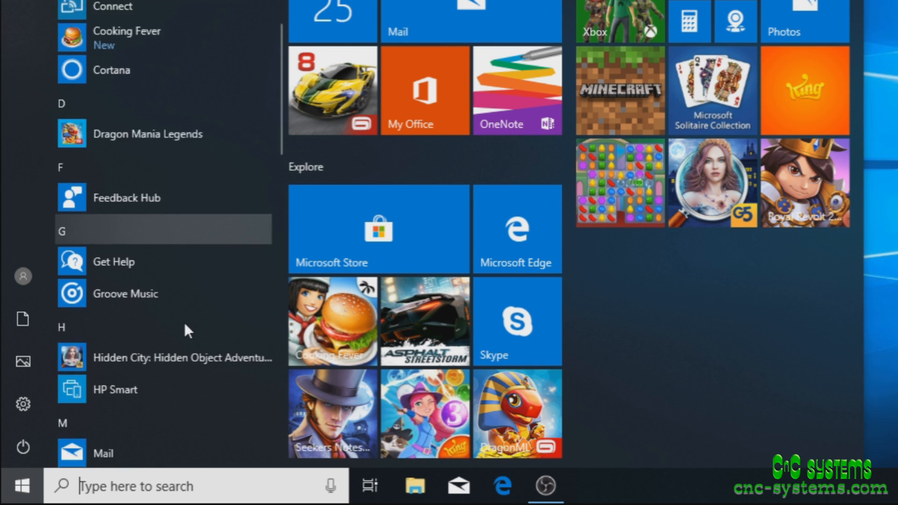
scroll(187, 327, "down", 10)
scroll(196, 325, "up", 3)
scroll(199, 318, "down", 10)
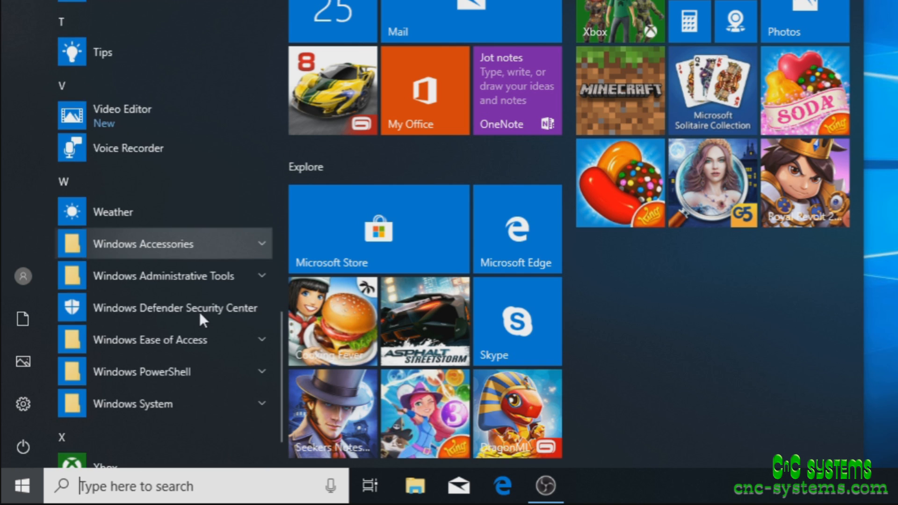
left_click(145, 403)
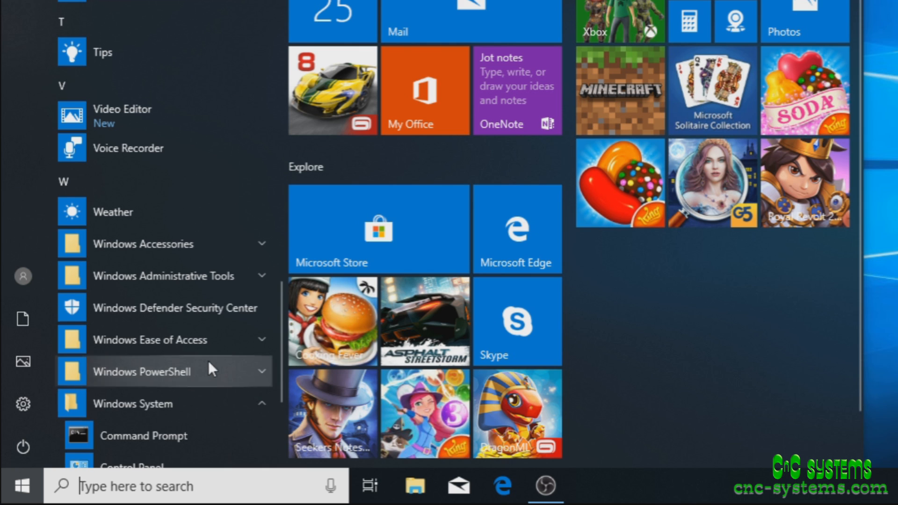
scroll(210, 365, "down", 3)
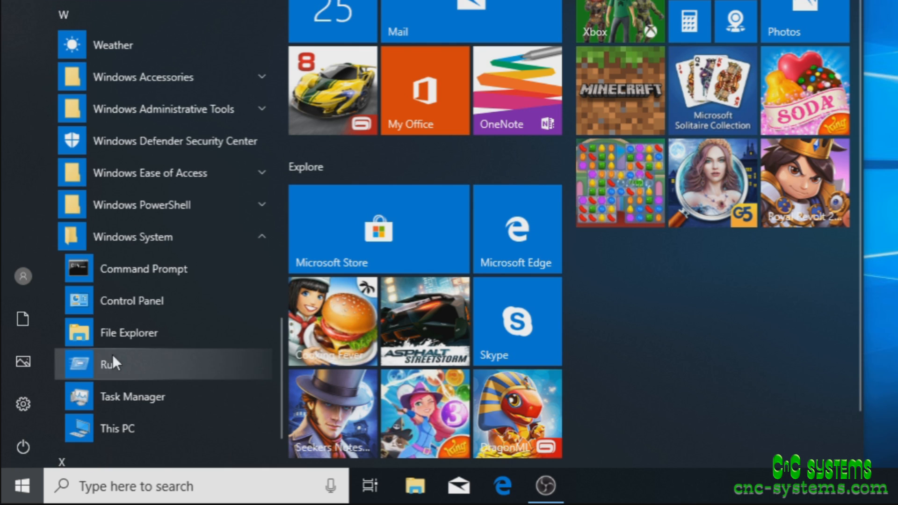
left_click(136, 296)
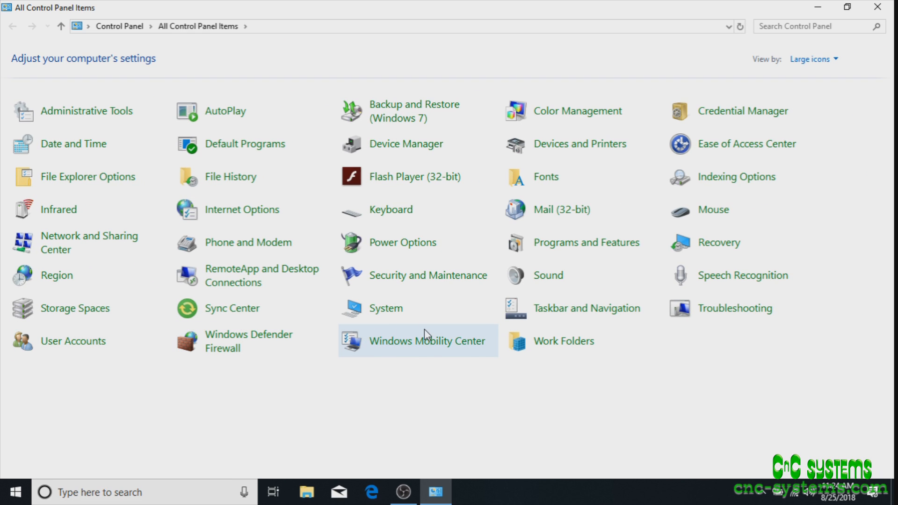
Step: Open the System Protection settings from the System page and move the System Properties dialog toward the middle of the screen
left_click(383, 310)
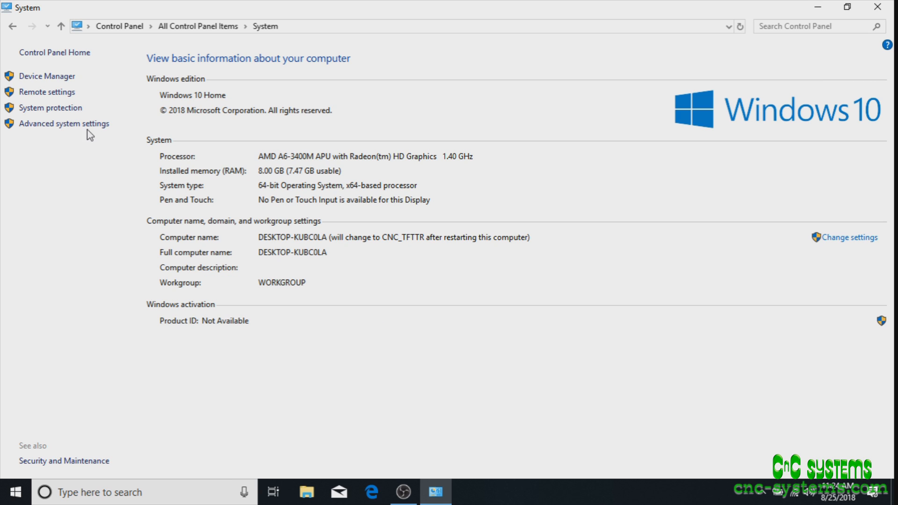
left_click(45, 110)
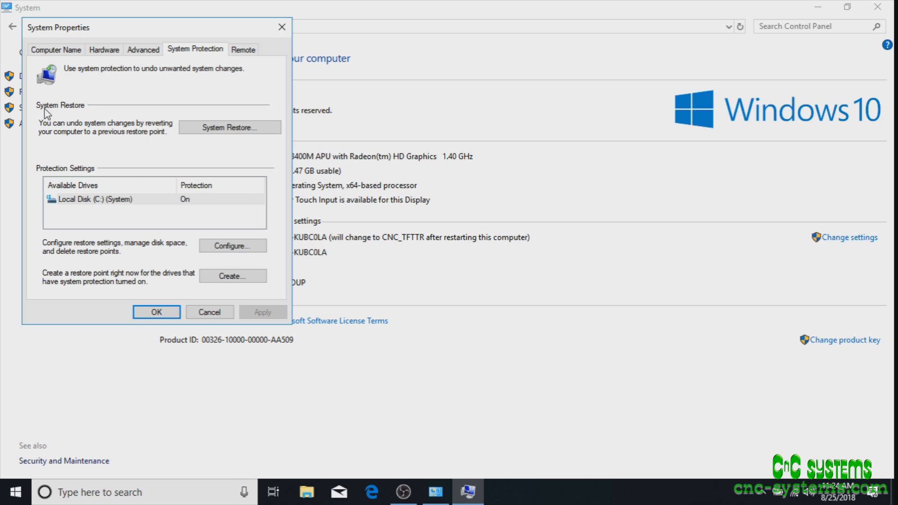
left_click_drag(154, 27, 293, 77)
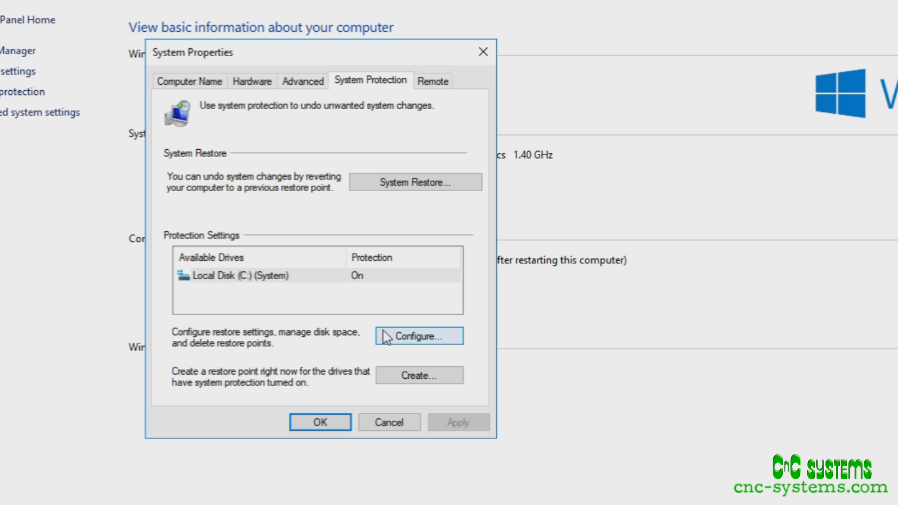
Step: Configure system protection for Local Disk (C:) with a maximum disk space usage of 7% (32.57 GB)
left_click(428, 341)
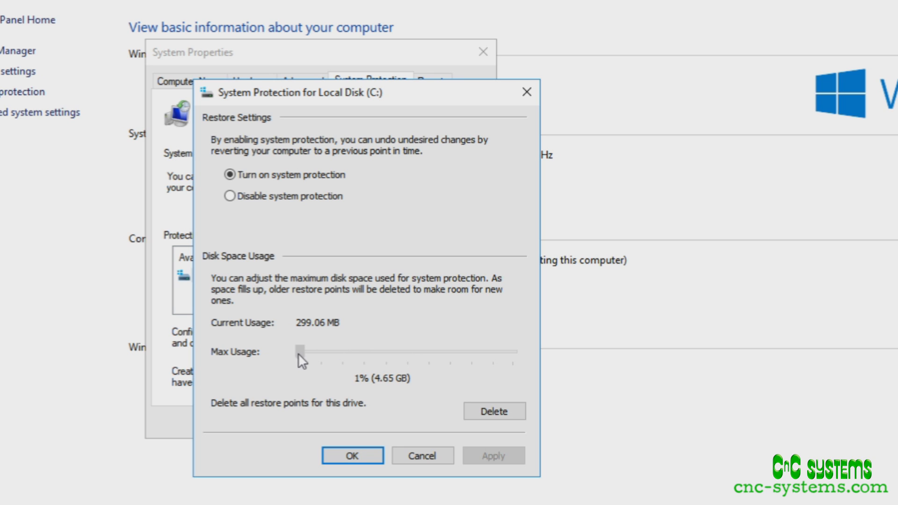
left_click_drag(299, 352, 314, 352)
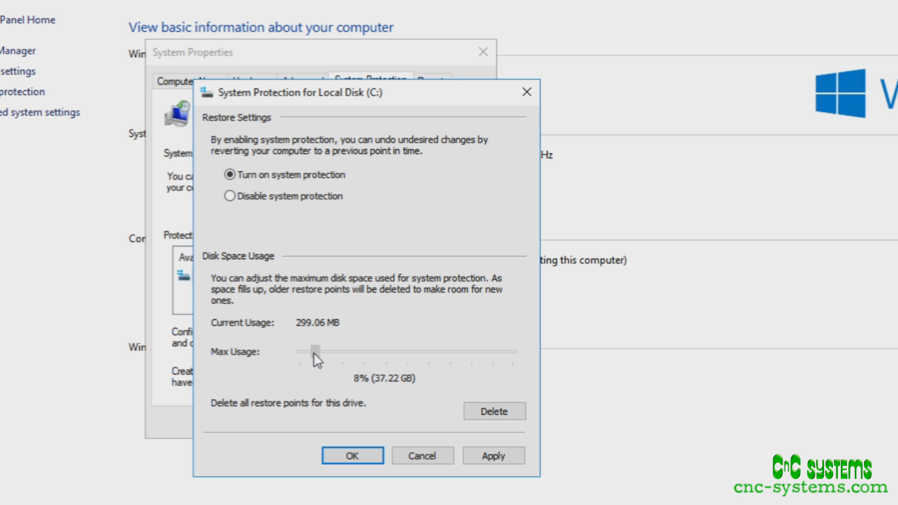
left_click_drag(313, 352, 311, 352)
Step: Delete all restore points on Local Disk (C:), apply the protection settings and close their dialog
left_click(484, 411)
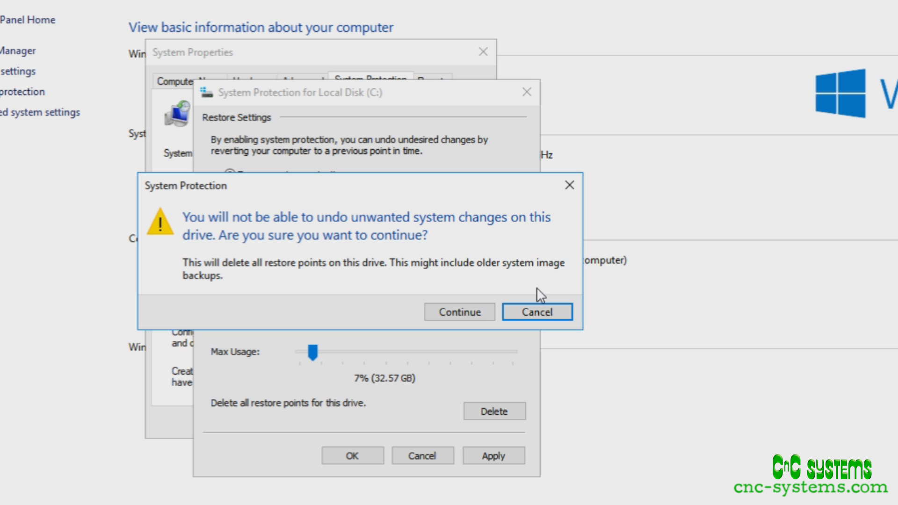
left_click(460, 312)
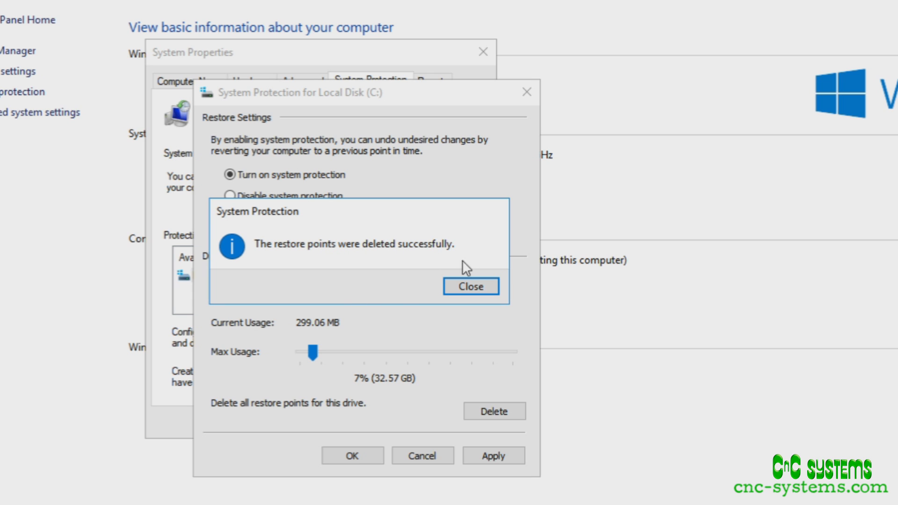
left_click(464, 284)
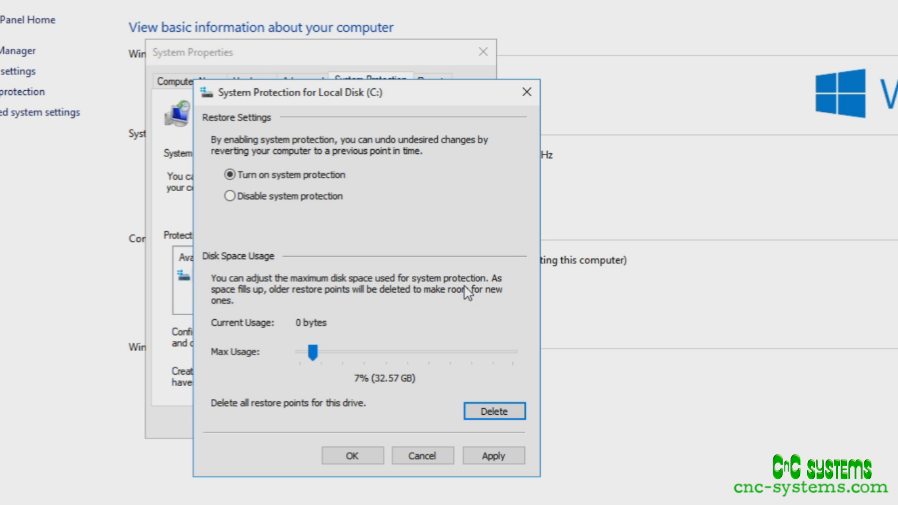
left_click(482, 454)
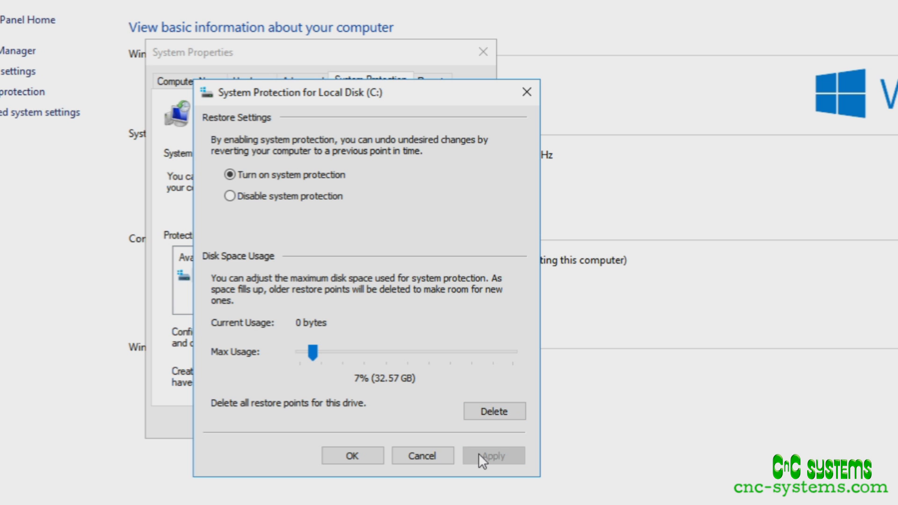
left_click(362, 455)
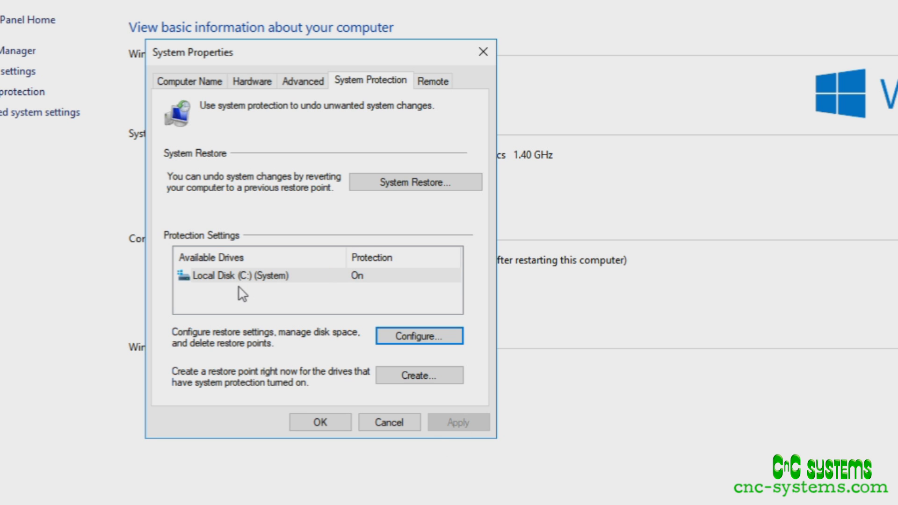
Step: Create a restore point for Local Disk (C:) described as "CNC Systems Safe Restore Point" and dismiss the confirmation
left_click(227, 277)
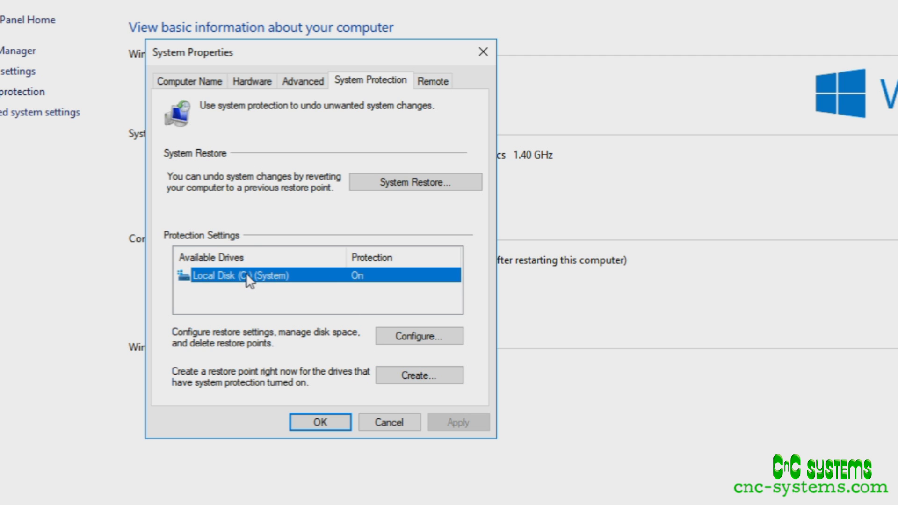
left_click(408, 377)
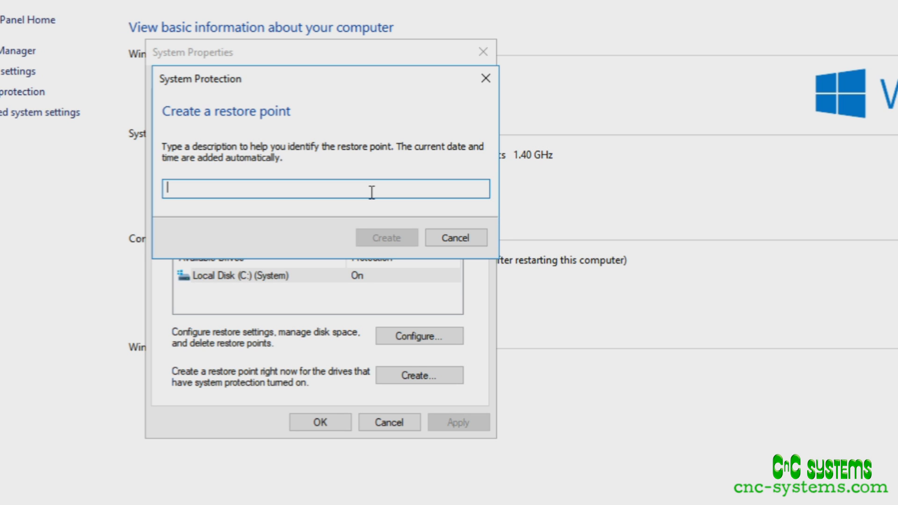
type("CN")
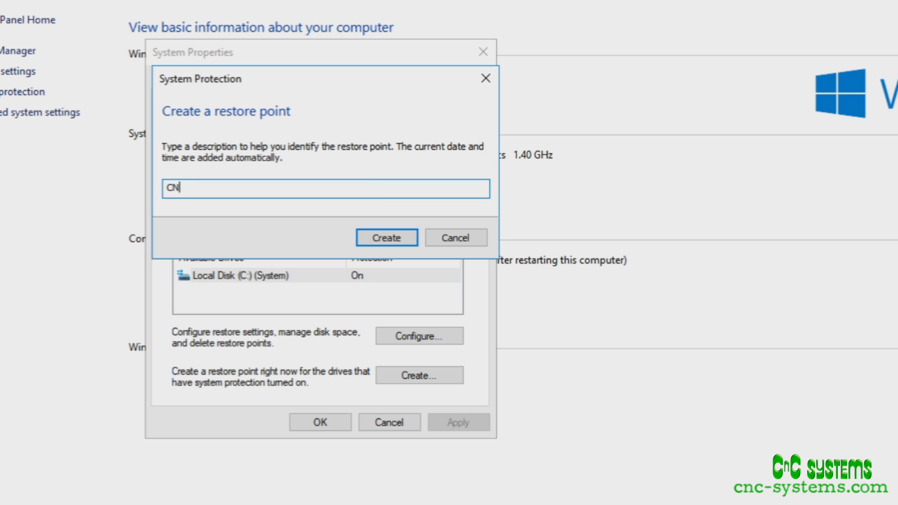
type("C Systems Safe Restore")
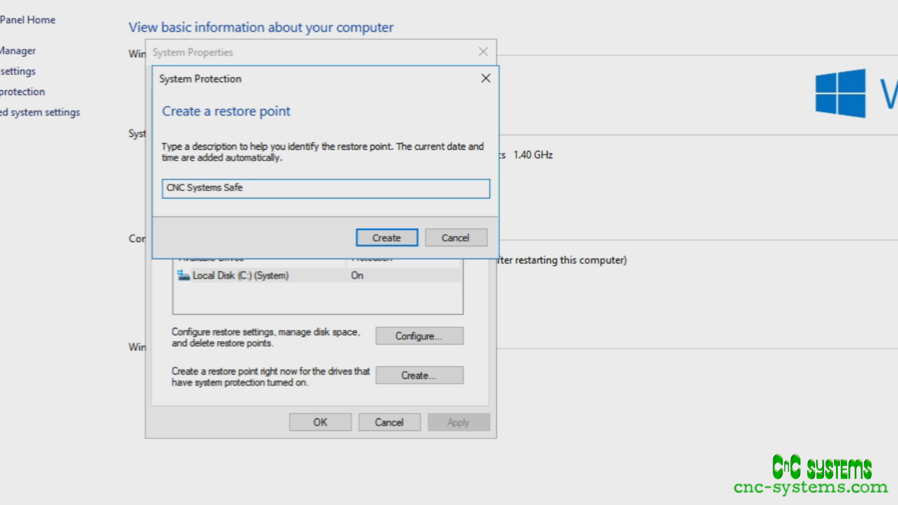
type(" Point")
key("Return")
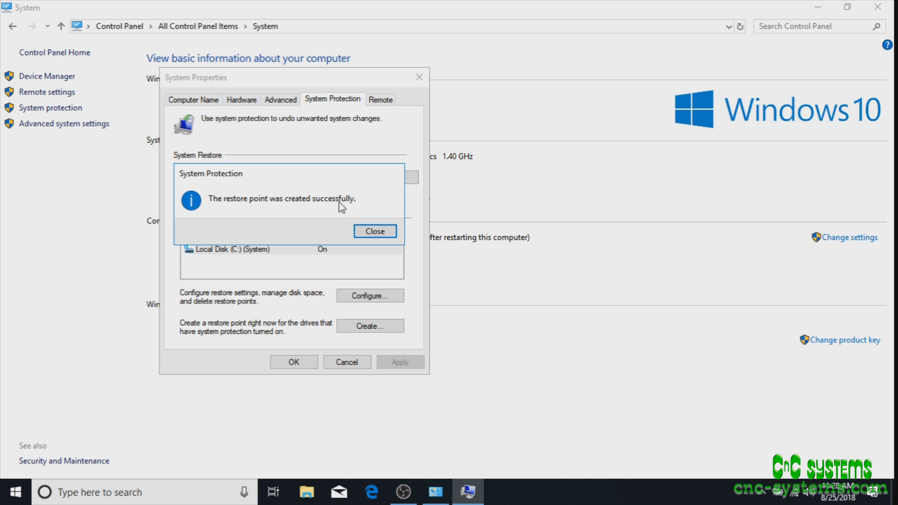
left_click(370, 232)
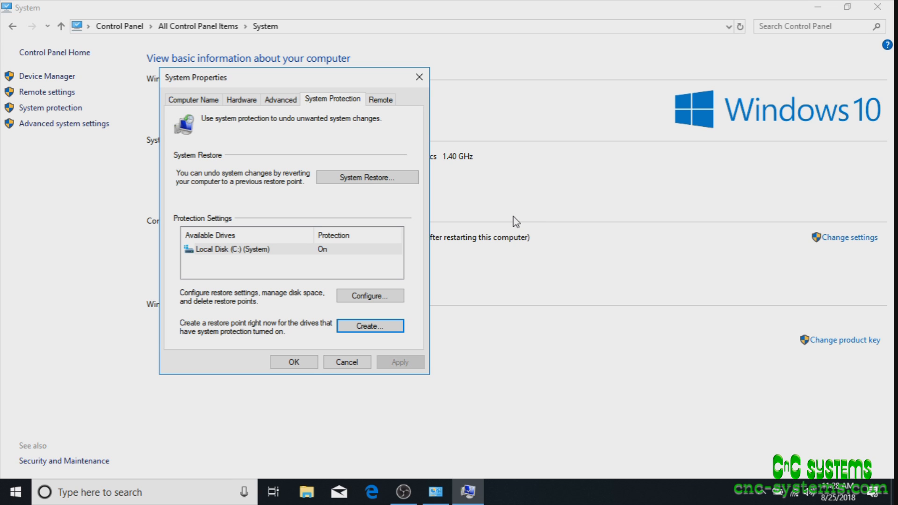
Step: Run System Restore using the CNC Systems Safe Restore Point and close the completion message
left_click(352, 184)
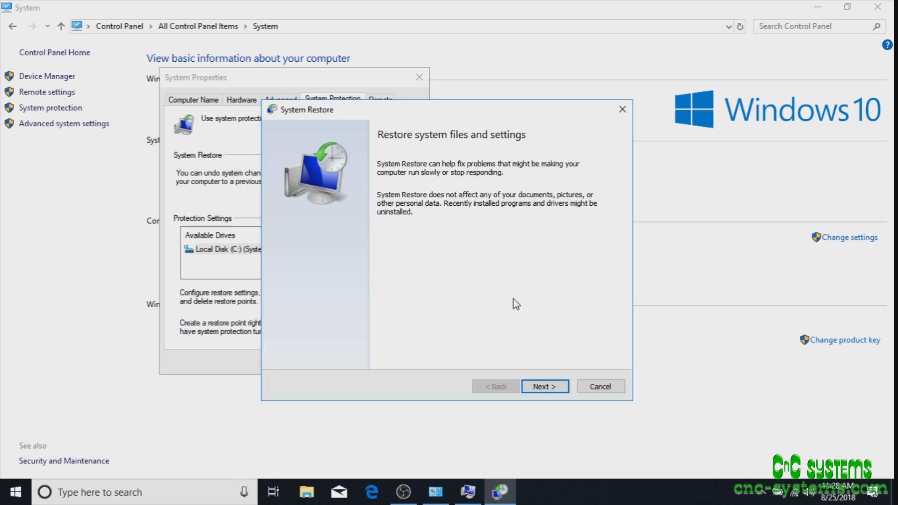
left_click(545, 388)
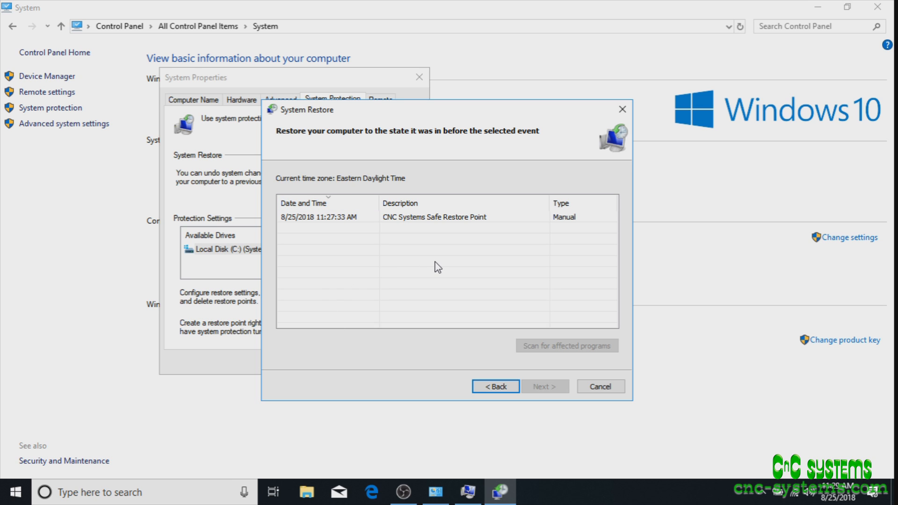
left_click(313, 219)
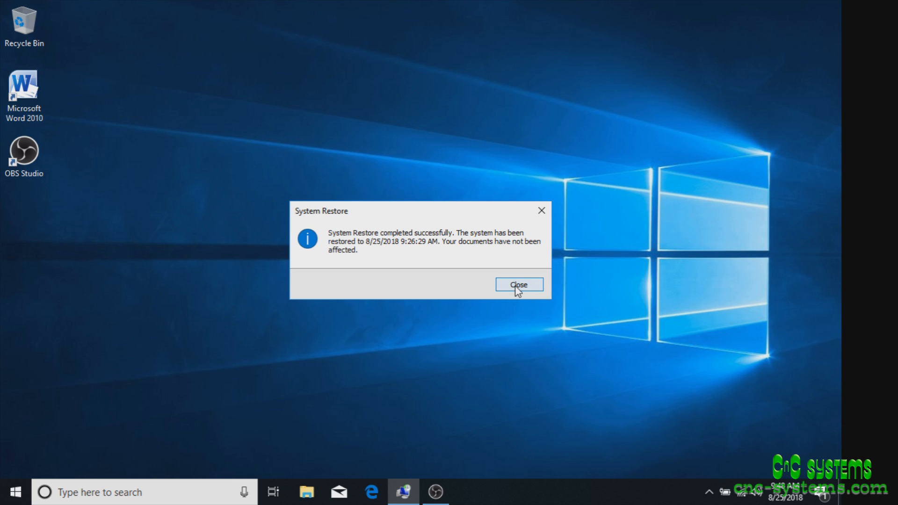
left_click(517, 286)
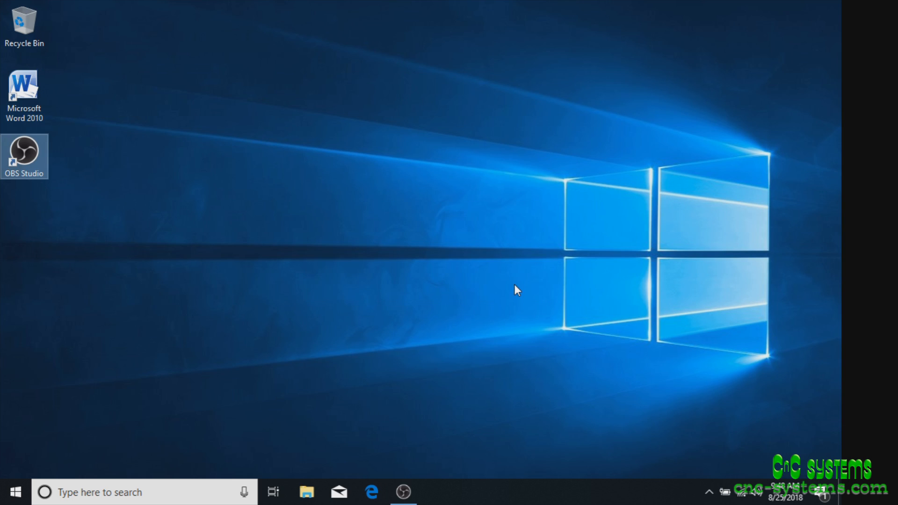